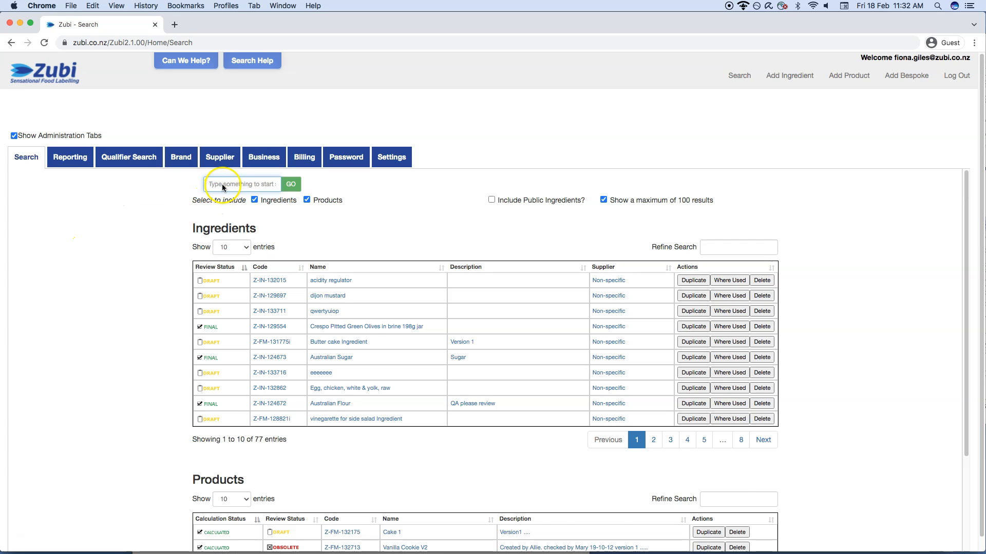
# - Search for cake and duplicate the Almond Cake product
pyautogui.write('cake')
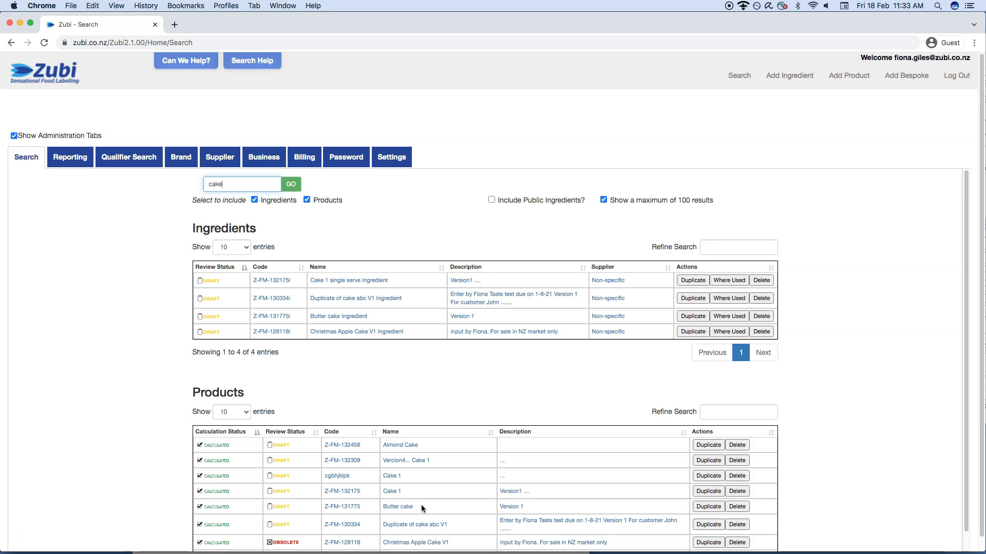
pyautogui.scroll(-2, 421, 504)
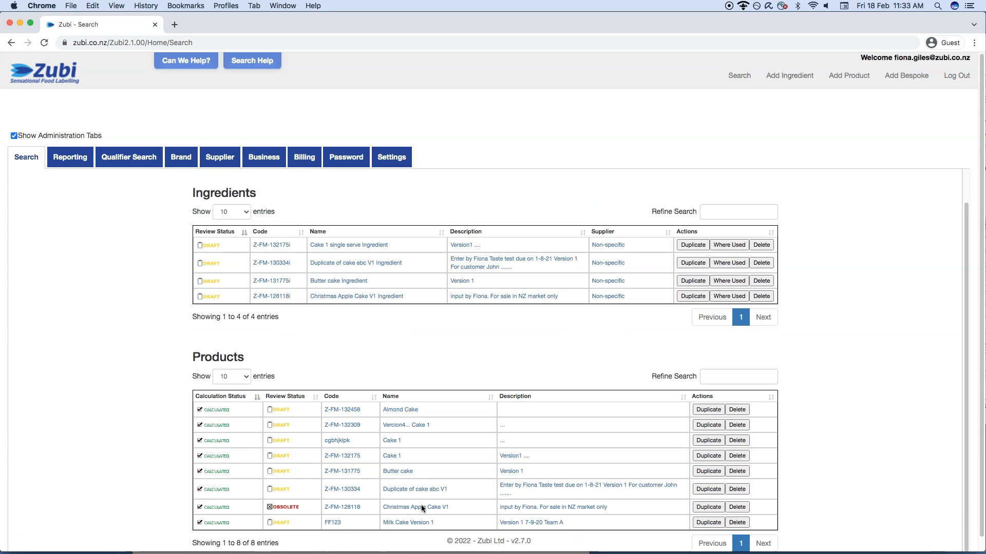
pyautogui.click(708, 411)
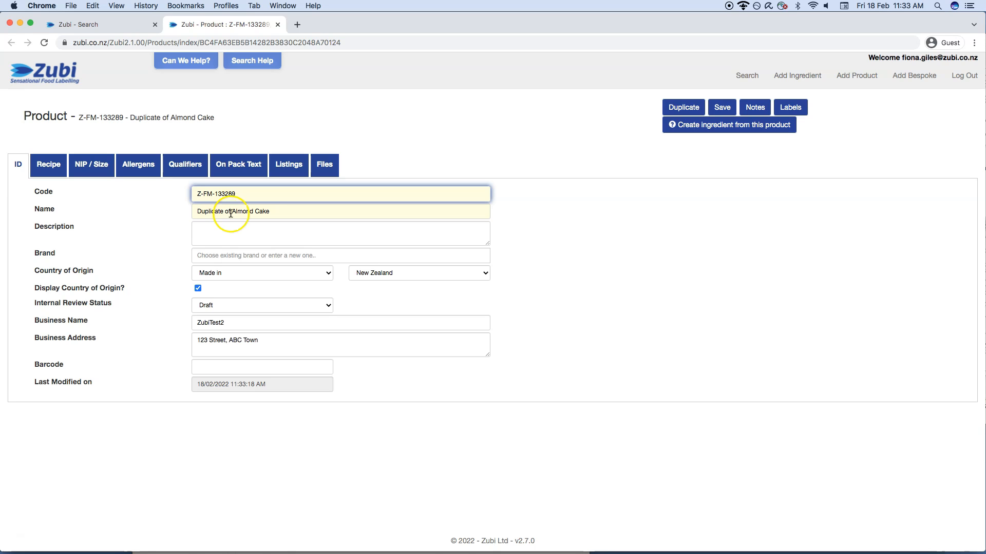
# - Rename the duplicated product as Spiced Almond Cake for CHristmas
pyautogui.moveTo(231, 215); pyautogui.dragTo(198, 213)
pyautogui.write('Spiced')
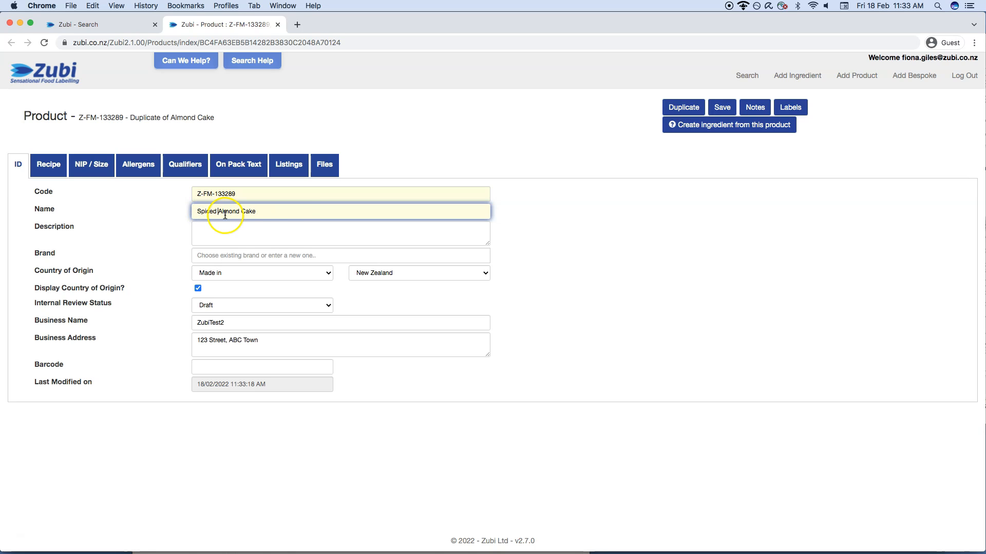
pyautogui.click(282, 214)
pyautogui.write('for CHristmas')
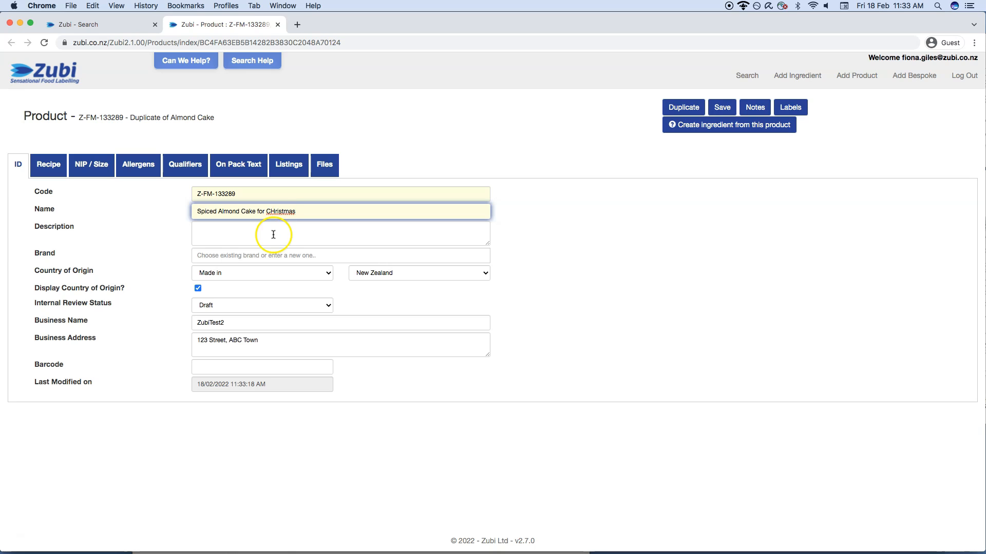
# - Change the duplicated product's name to Almond Cake V3
pyautogui.moveTo(257, 213); pyautogui.dragTo(297, 212)
pyautogui.press('BackSpace')
pyautogui.moveTo(217, 211); pyautogui.dragTo(195, 208)
pyautogui.press('BackSpace')
pyautogui.click(240, 212)
pyautogui.write('V3')
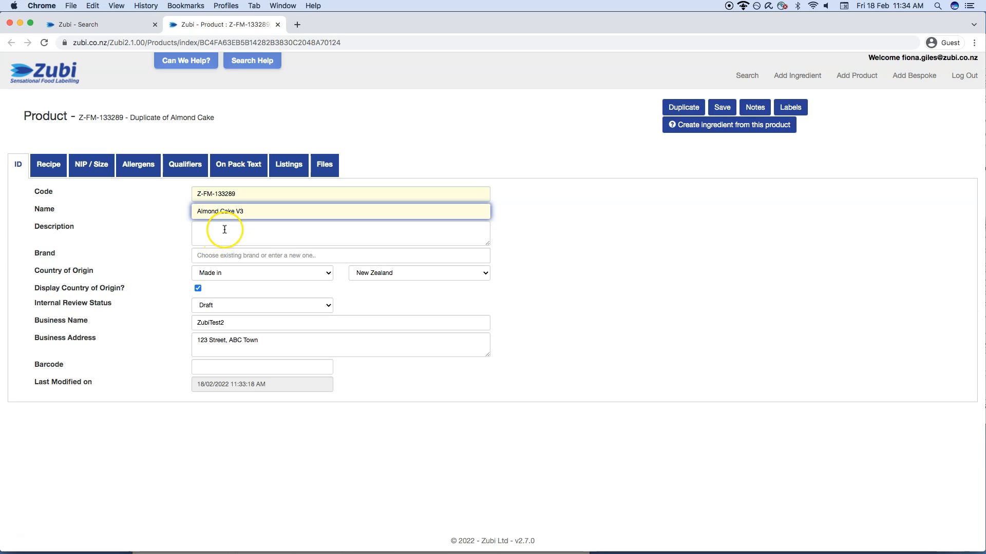
# - Enter the product description "This version replaces the sugar with maple syrup"
pyautogui.click(226, 231)
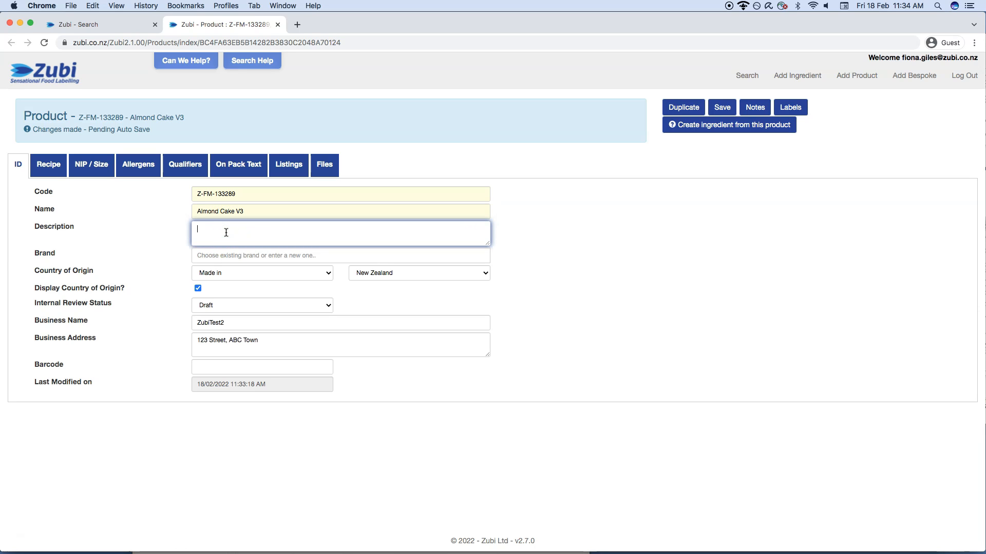
pyautogui.write('This version replaces the sugar with maple syrup')
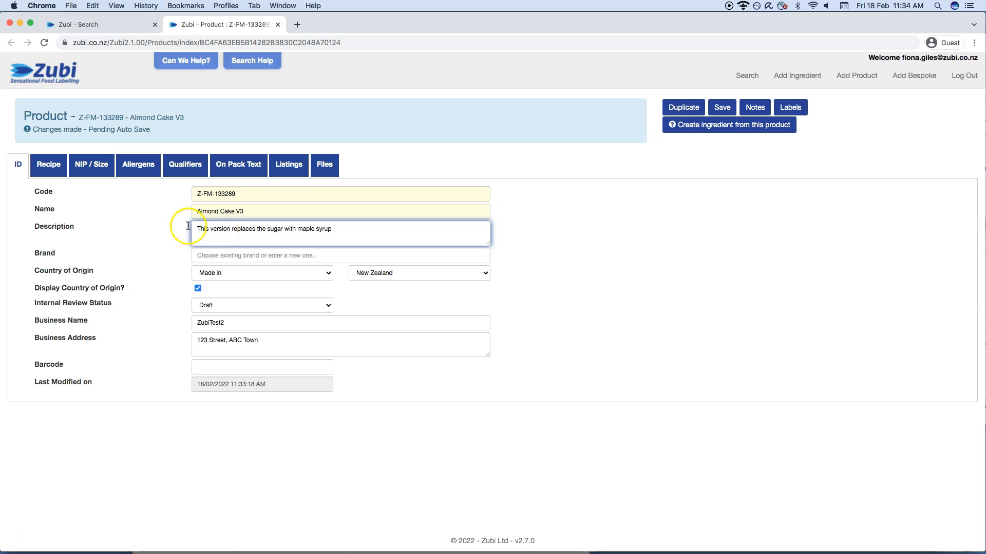
# - Remove the caster sugar from the product's recipe
pyautogui.click(45, 165)
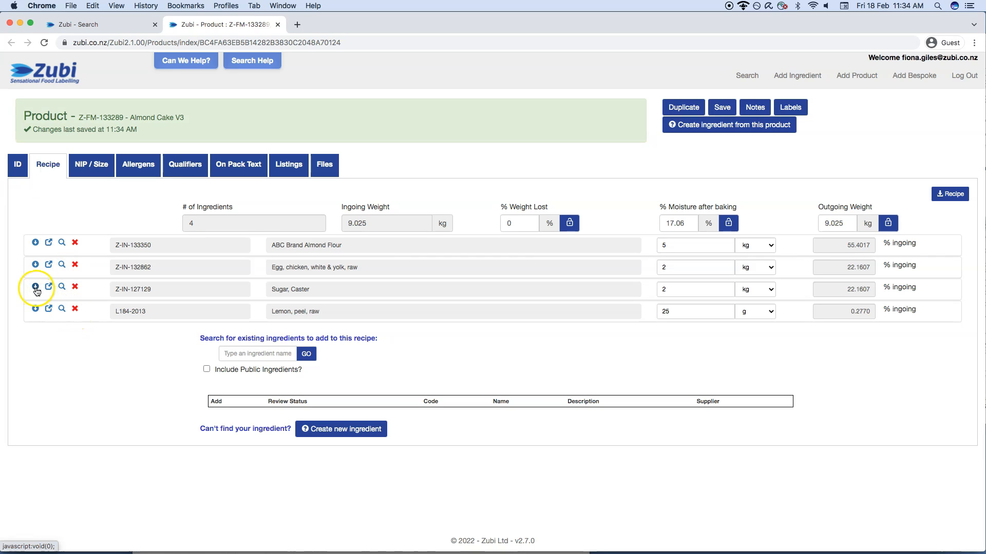
pyautogui.click(77, 290)
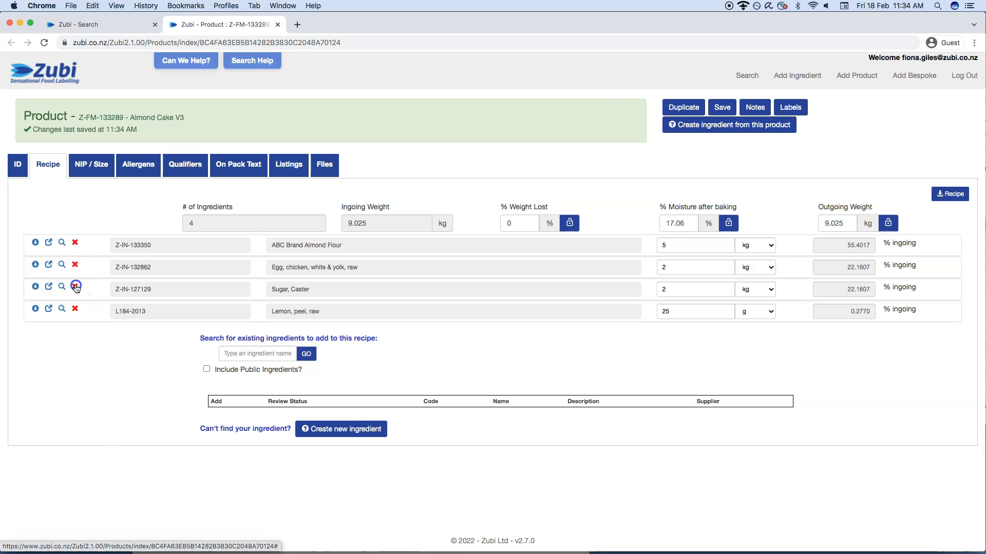
pyautogui.click(581, 100)
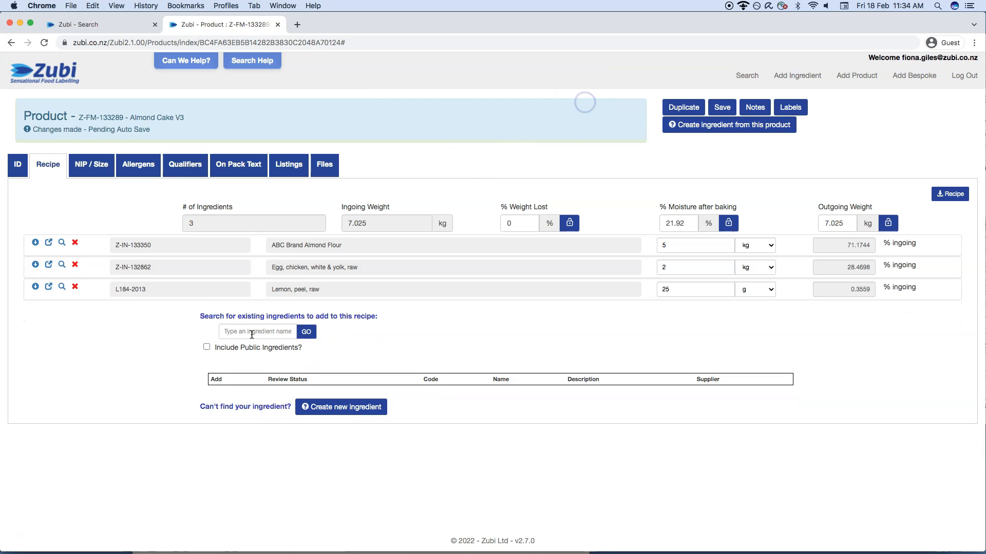
# - Search the existing ingredients for maple syrup and add Maple syrup to the recipe
pyautogui.click(249, 332)
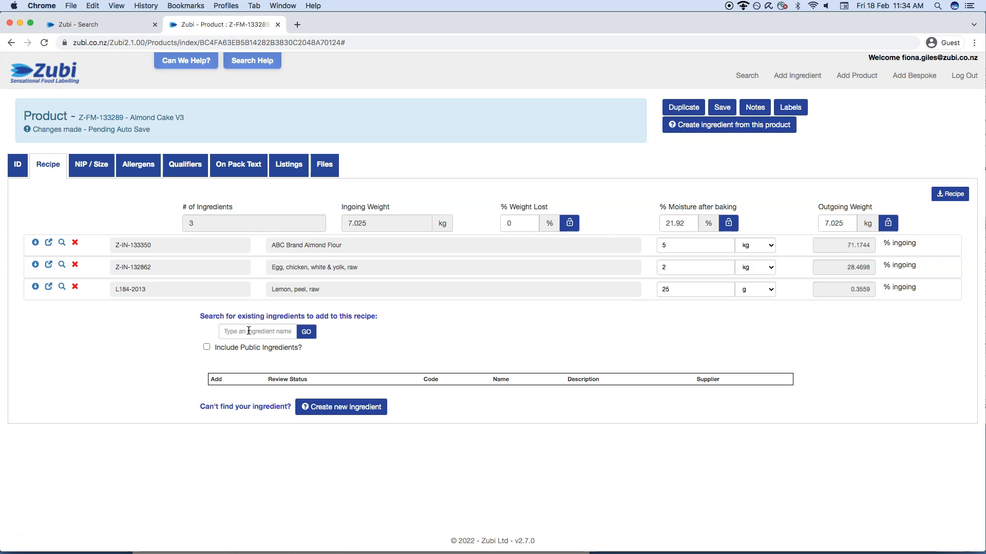
pyautogui.click(143, 418)
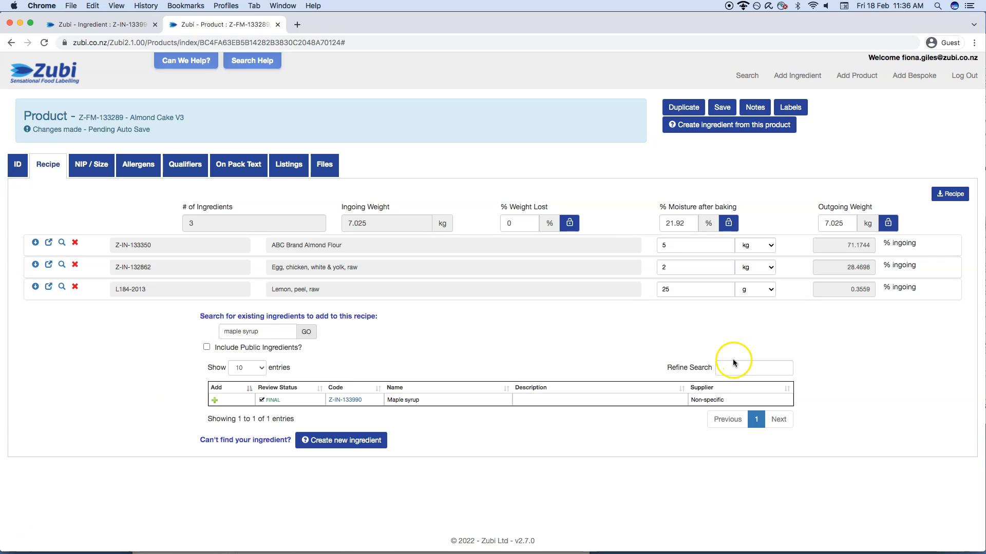
pyautogui.click(723, 369)
pyautogui.click(214, 401)
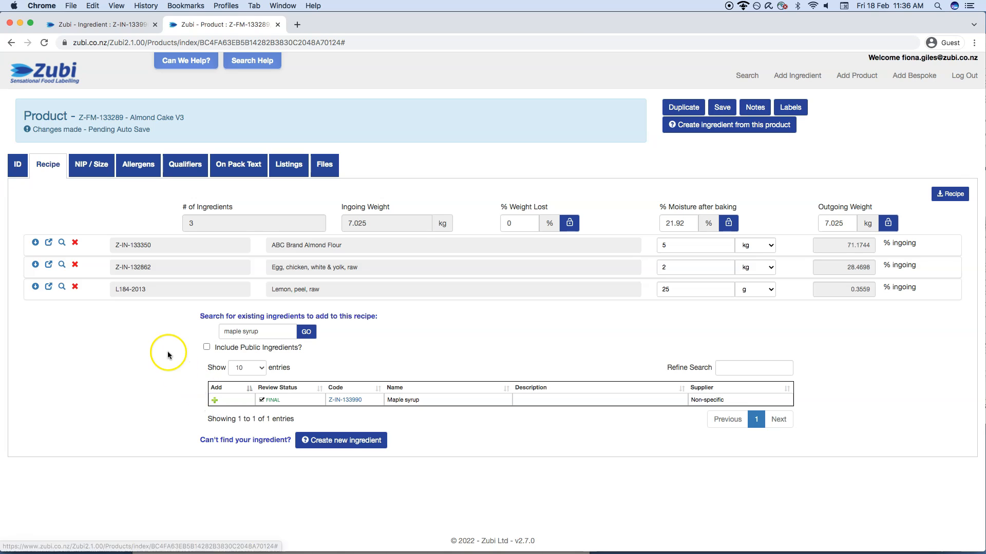
pyautogui.click(215, 400)
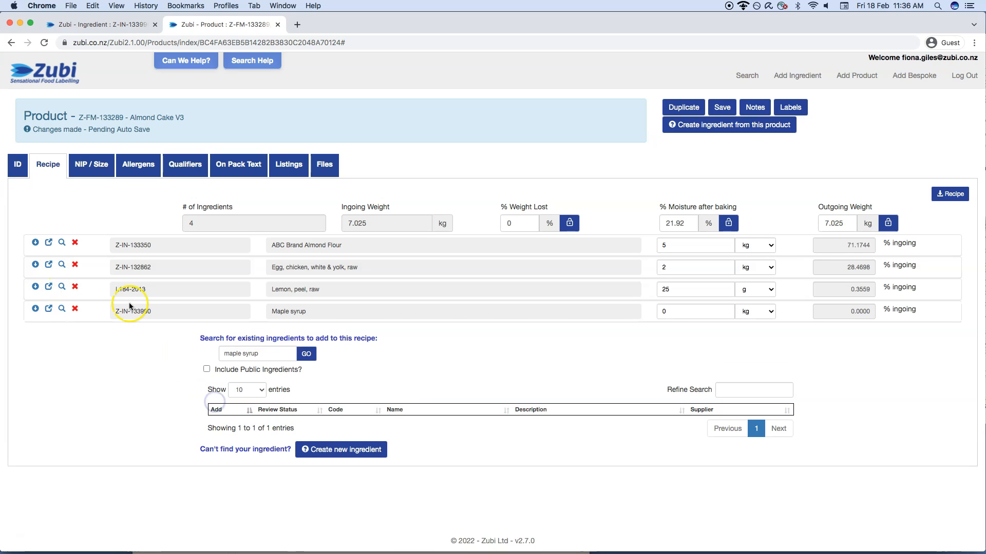
# - Set the recipe quantity of Maple syrup to 4 kg
pyautogui.click(666, 312)
pyautogui.doubleClick(666, 312)
pyautogui.write('4')
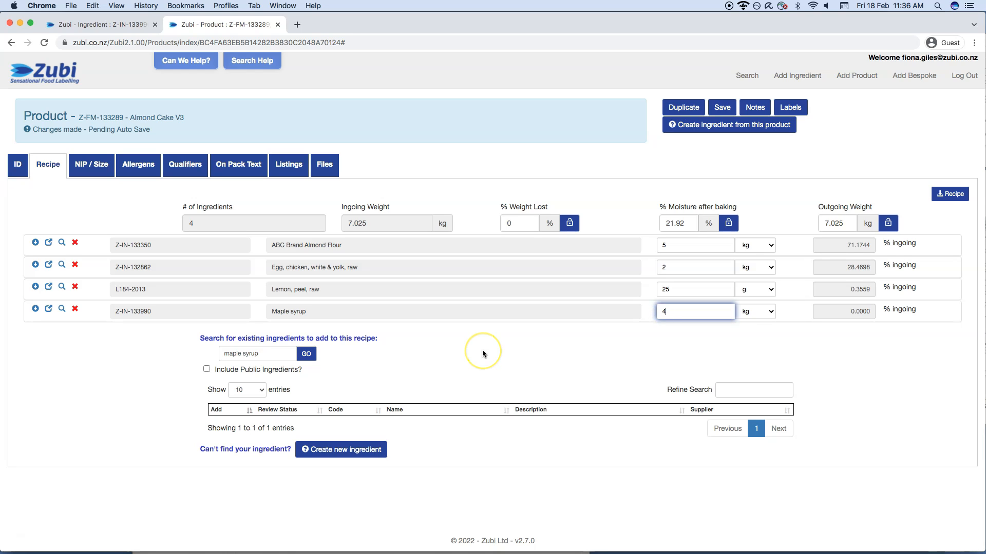
pyautogui.click(468, 360)
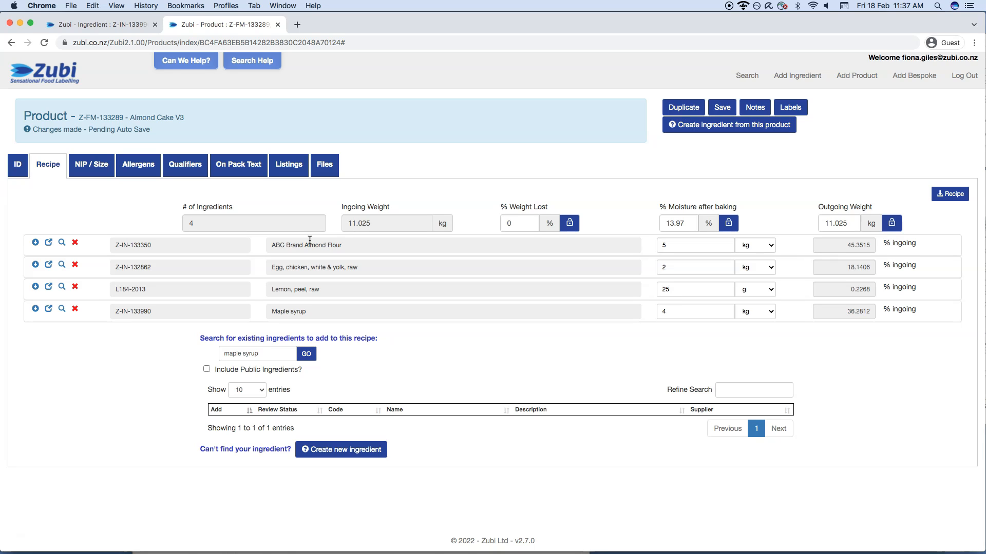
# - Set the recipe quantity of ABC Brand Almond Flour to 6 kg
pyautogui.click(661, 247)
pyautogui.press('Delete')
pyautogui.write('6')
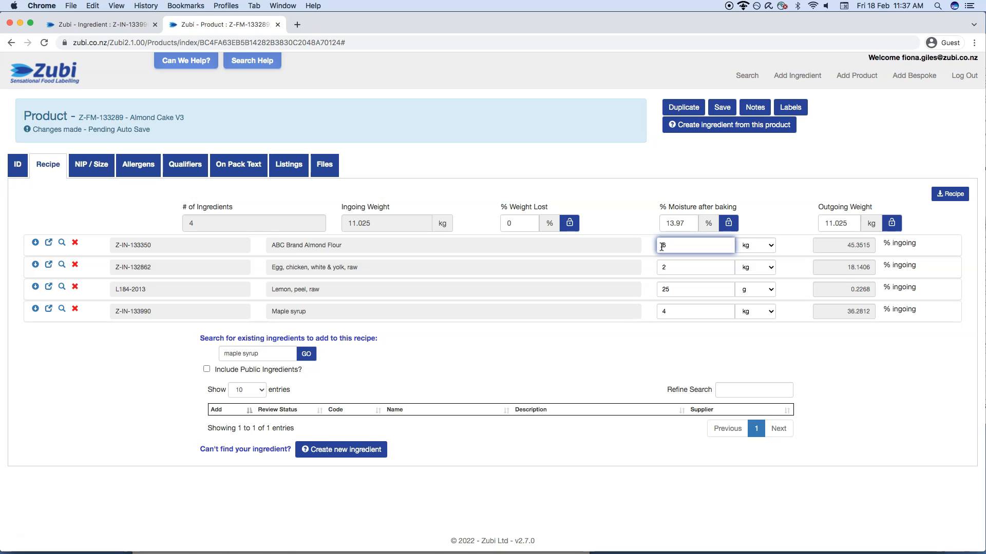
pyautogui.click(633, 310)
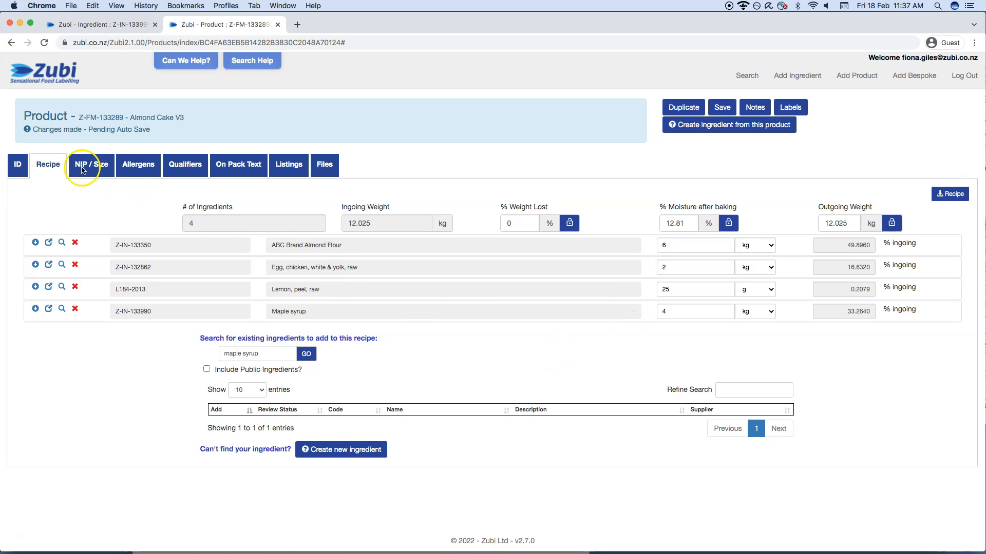
# - Review the ingredient listing, allergen statement and nutrition information of Almond Cake V3
pyautogui.click(289, 165)
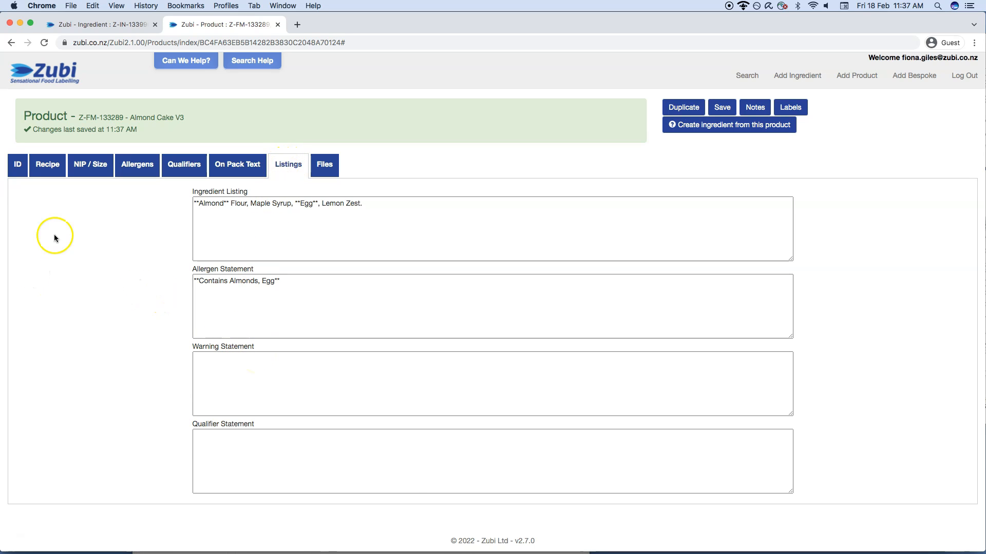
pyautogui.click(90, 164)
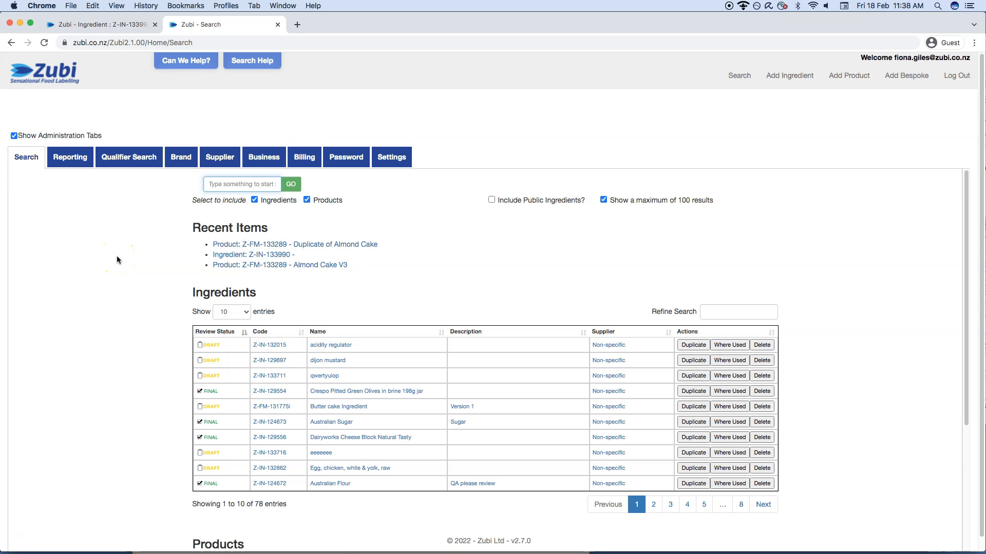
pyautogui.click(139, 230)
pyautogui.click(146, 241)
# - Search the ingredients and products for almond
pyautogui.click(220, 184)
pyautogui.write('almond')
pyautogui.press('Return')
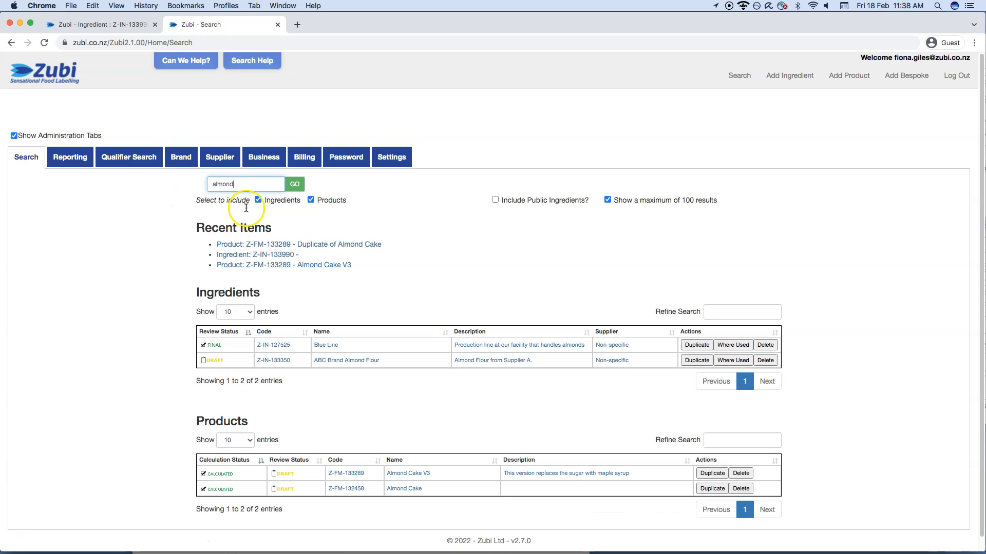
pyautogui.click(120, 458)
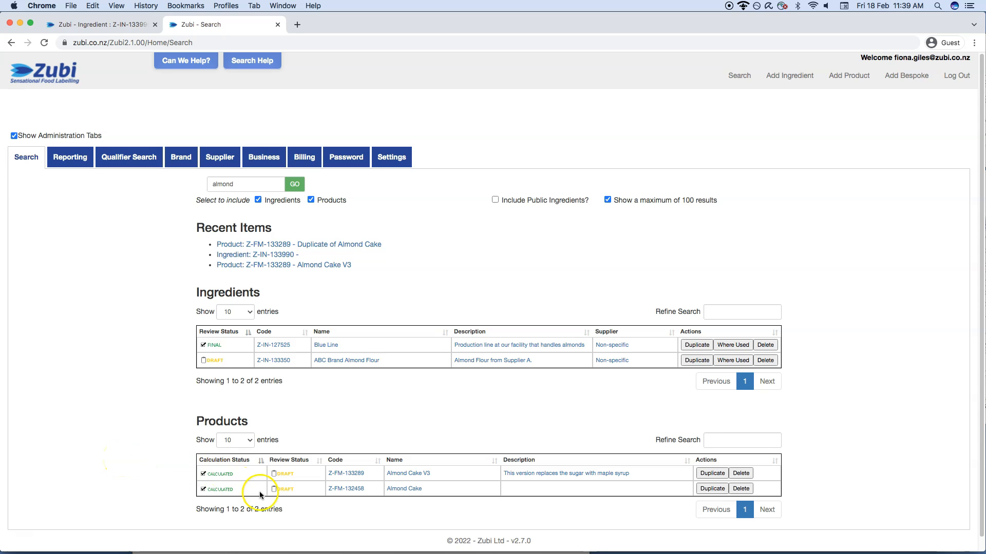
# - Open the products Almond Cake V3 and Almond Cake, each in its own new browser tab
pyautogui.rightClick(403, 476)
pyautogui.click(439, 406)
pyautogui.rightClick(406, 489)
pyautogui.click(433, 404)
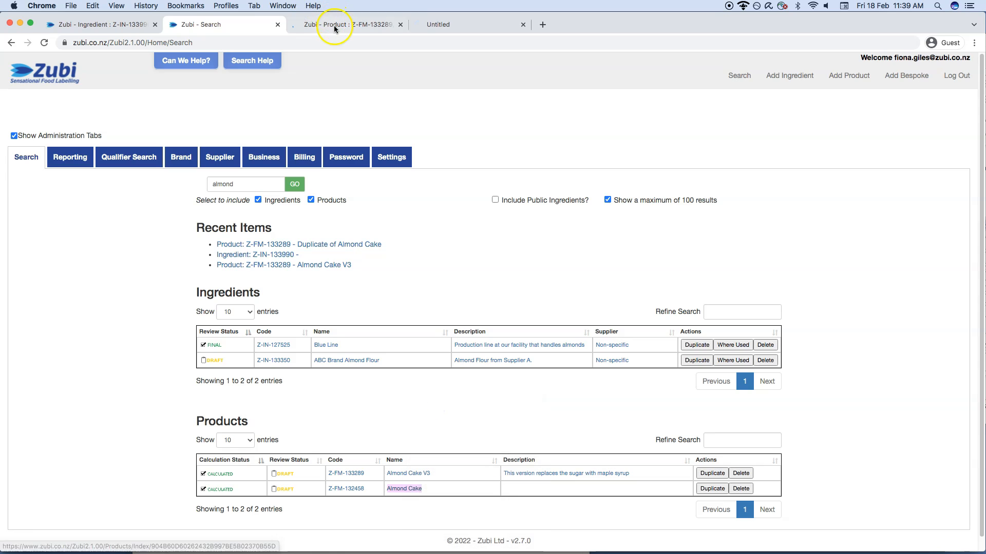
# - Compare the nutrition information of Almond Cake V3 and Almond Cake, and preview the Almond Cake label
pyautogui.click(330, 25)
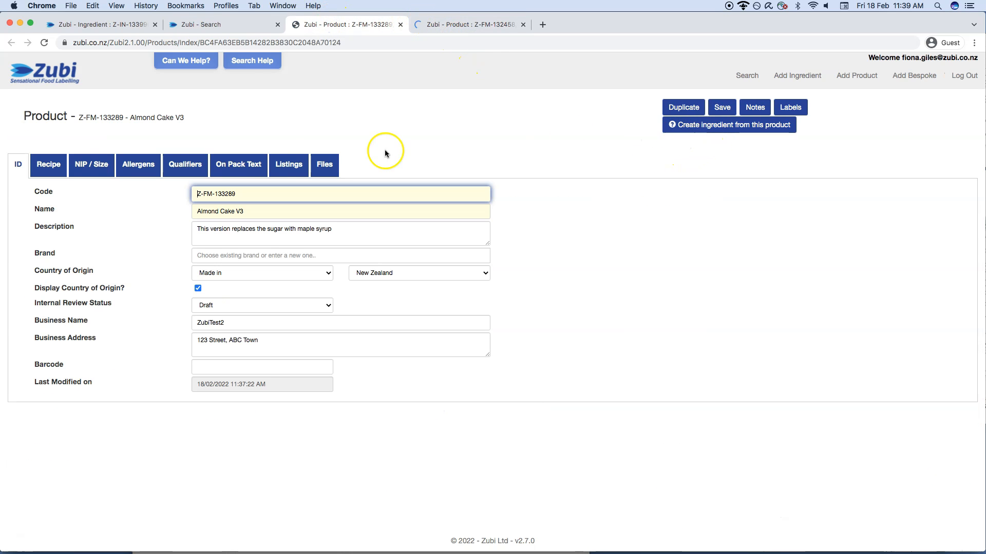
pyautogui.click(101, 169)
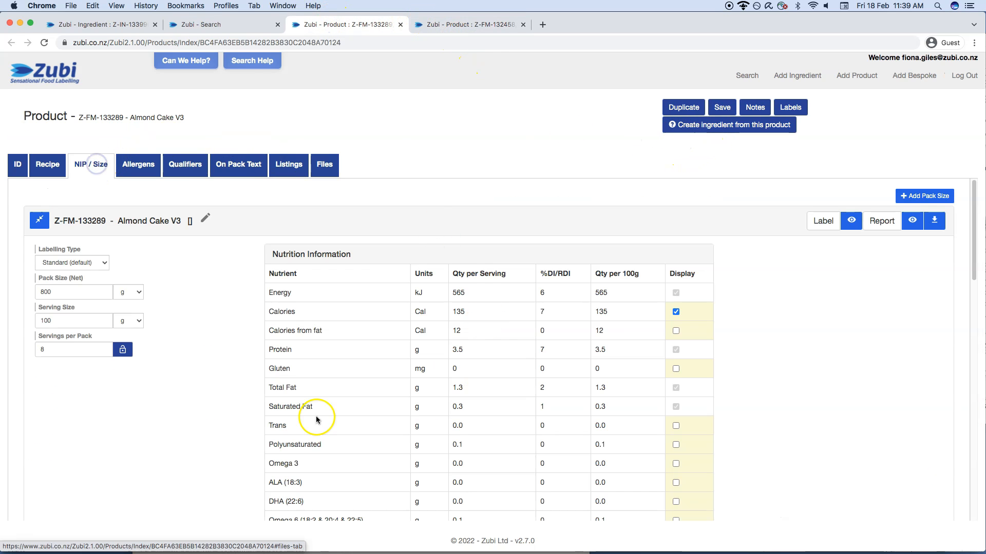
pyautogui.click(470, 26)
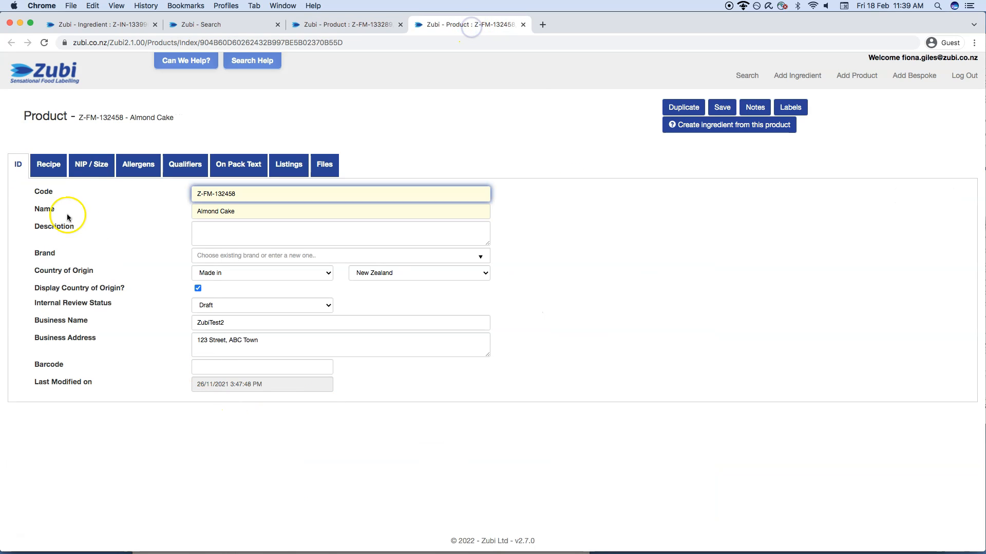
pyautogui.click(92, 163)
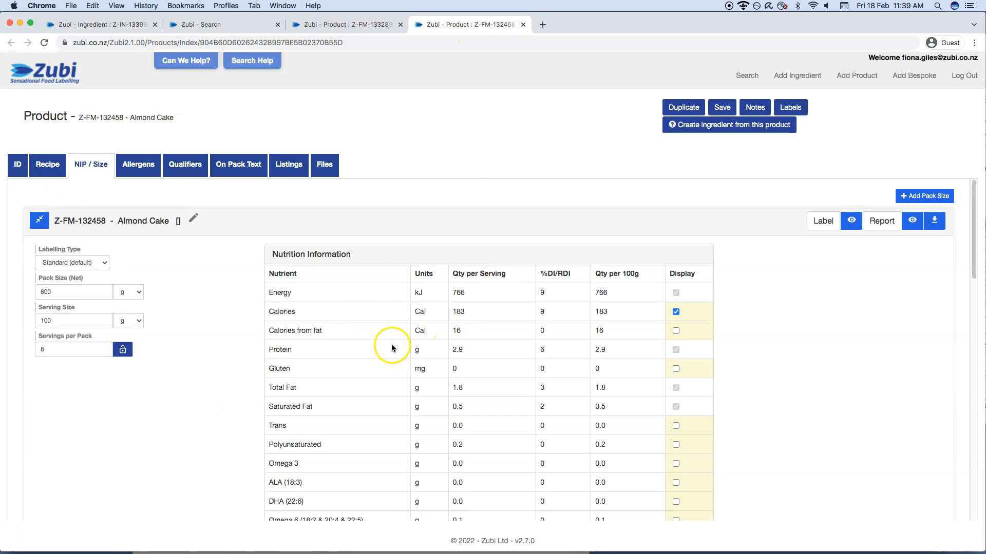
pyautogui.click(850, 224)
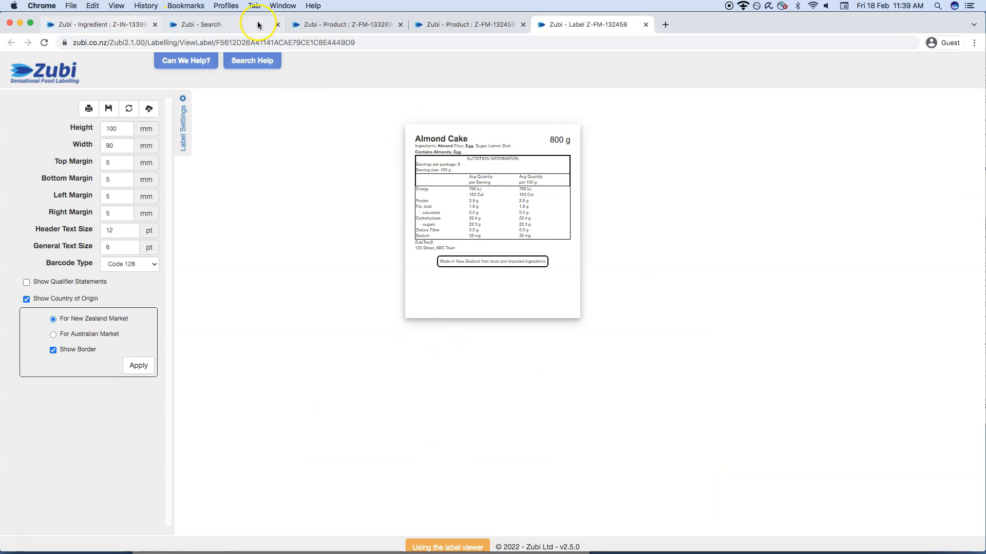
# - Go back to the search page's reporting list and view the label and report for Almond Cake
pyautogui.click(242, 24)
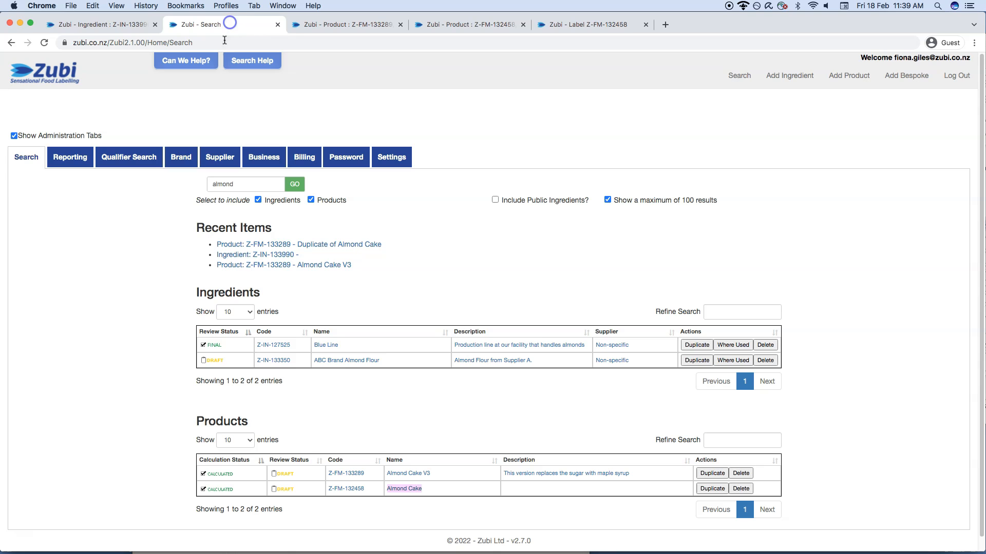
pyautogui.click(57, 159)
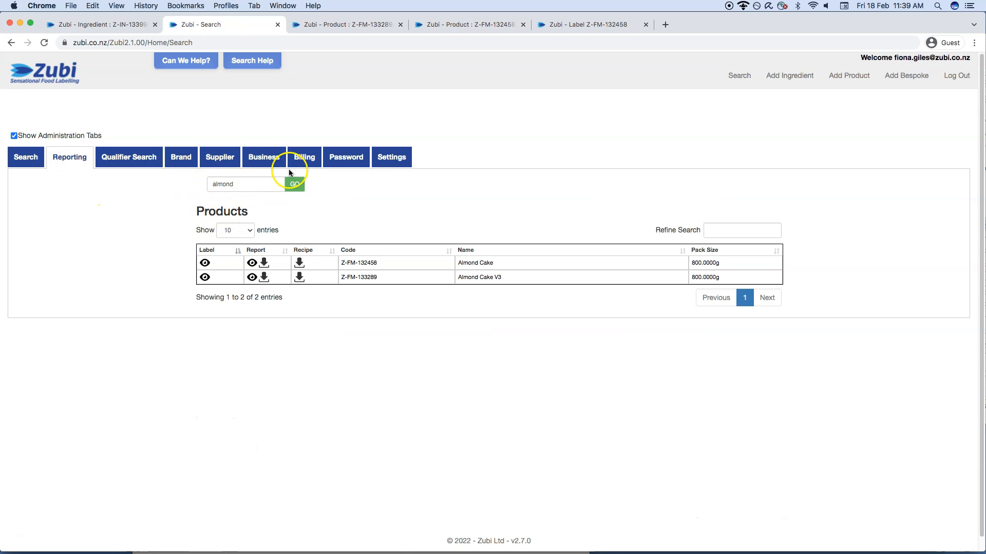
pyautogui.click(208, 264)
pyautogui.click(252, 263)
pyautogui.click(251, 268)
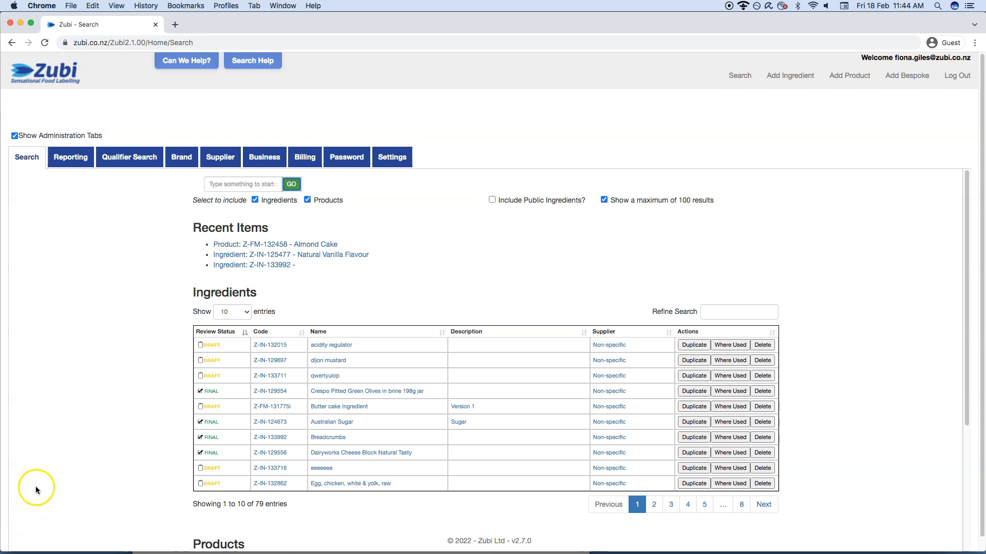
# - Search for breadcrumbs and duplicate the Breadcrumbs ingredient
pyautogui.click(230, 185)
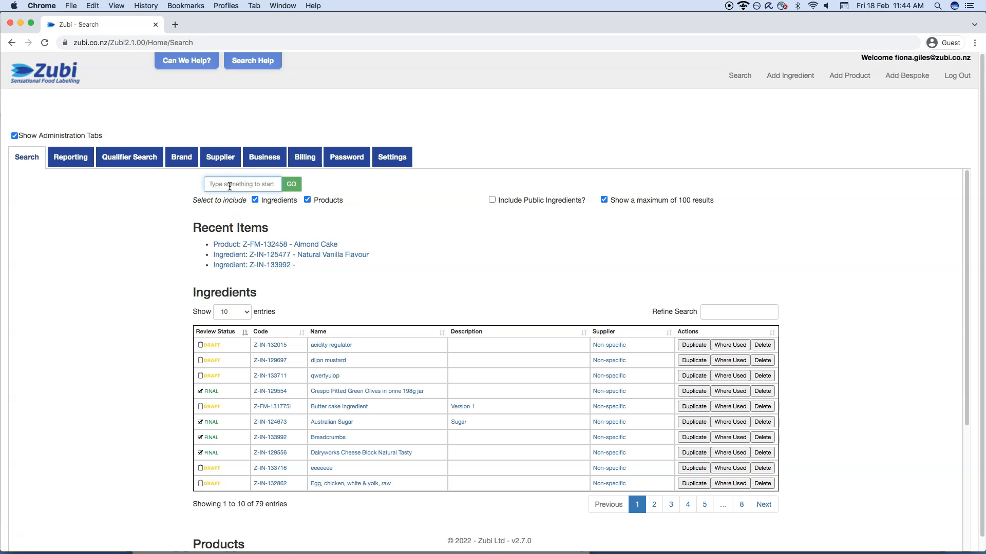
pyautogui.write('breadcrumbs')
pyautogui.press('Return')
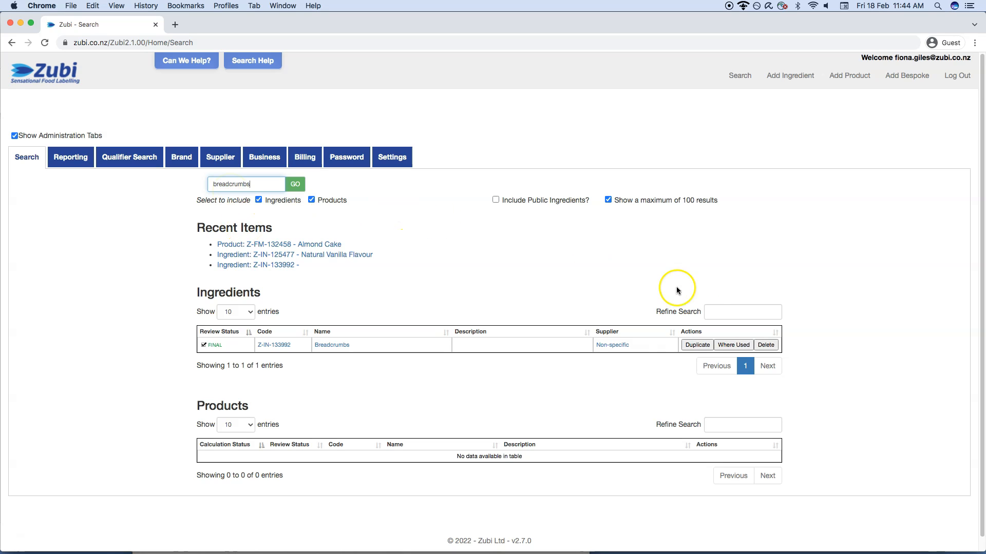
pyautogui.click(701, 349)
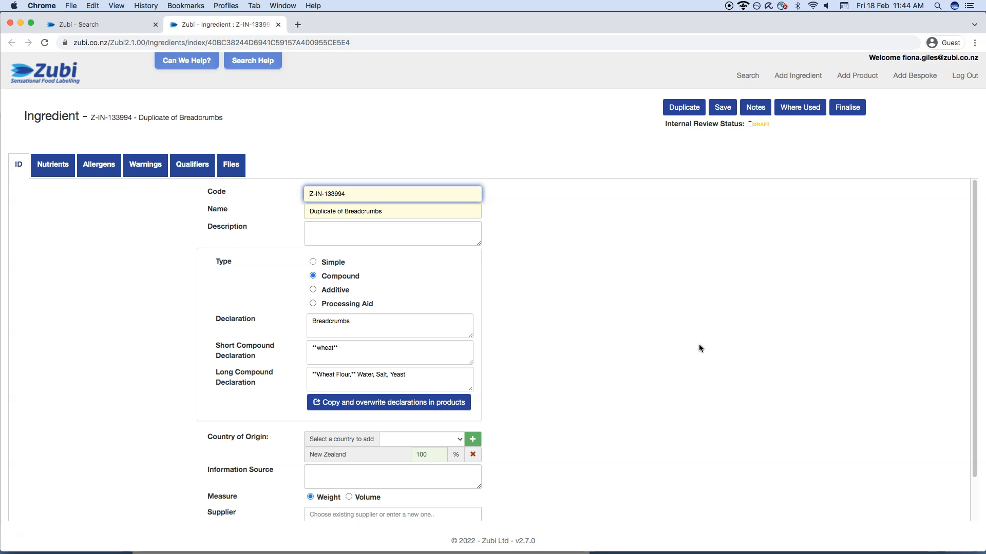
# - Add **soy** to the short compound declaration and **Soy Flour** after the wheat flour in the long one of the duplicated breadcrumbs
pyautogui.click(309, 408)
pyautogui.click(362, 340)
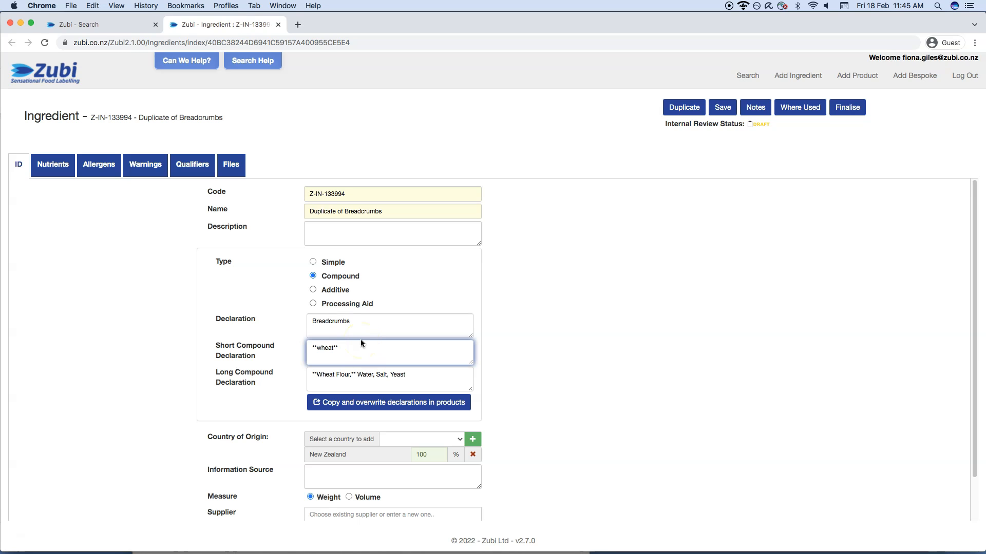
pyautogui.write(', **soy**')
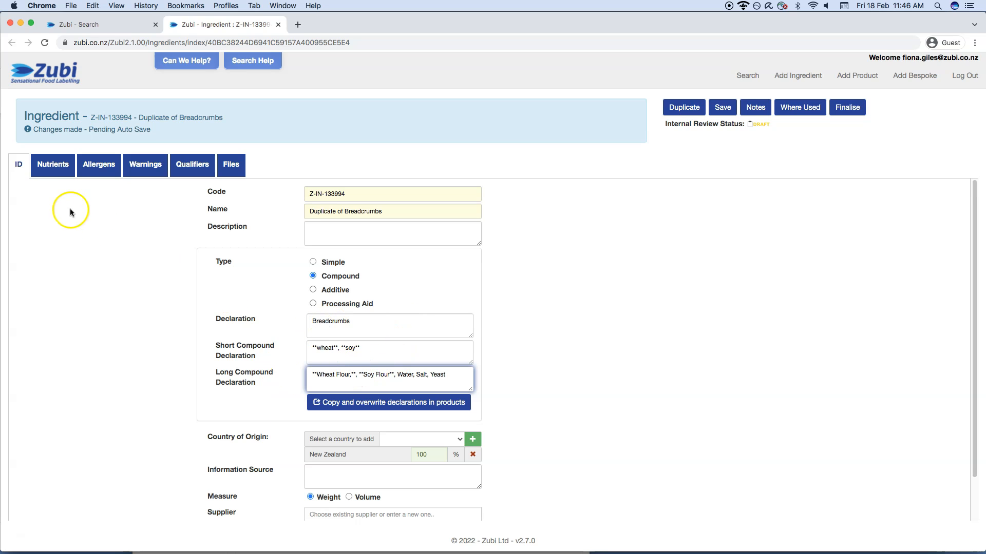
# - Set the energy in the duplicated breadcrumbs' nutrients to 550 kJ per 100 g
pyautogui.click(48, 168)
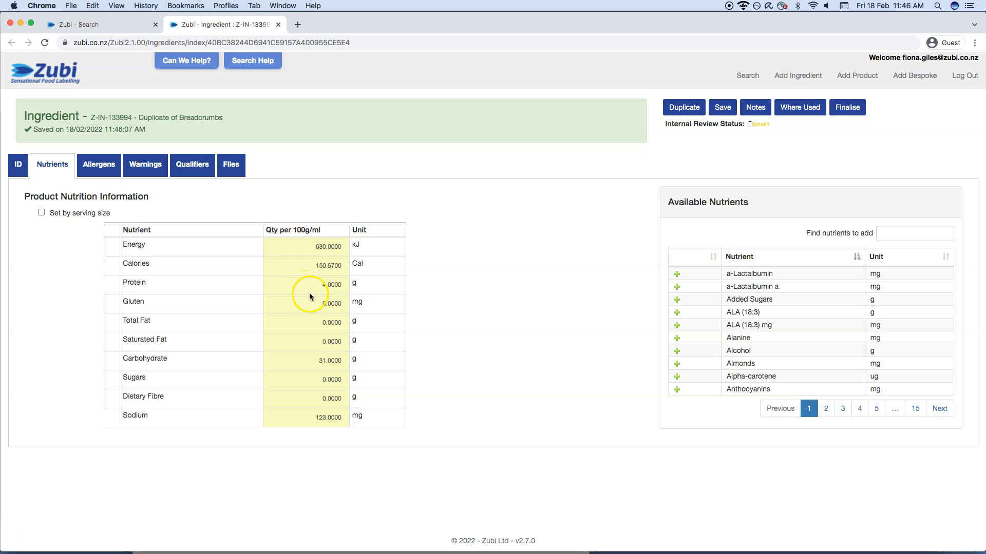
pyautogui.click(315, 247)
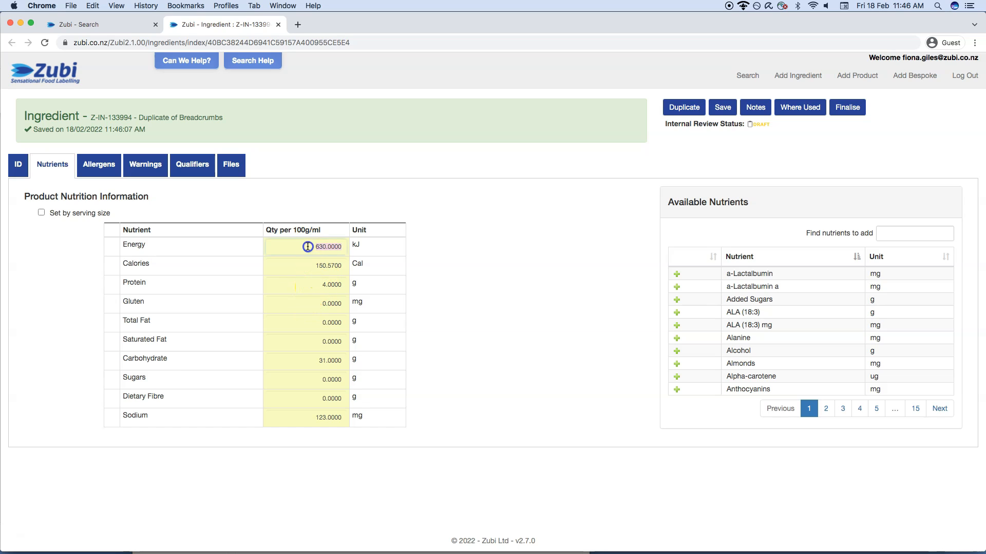
pyautogui.write('550')
pyautogui.click(430, 280)
# - Mark Soy as contained in the duplicated breadcrumbs' allergens and save the ingredient
pyautogui.click(95, 171)
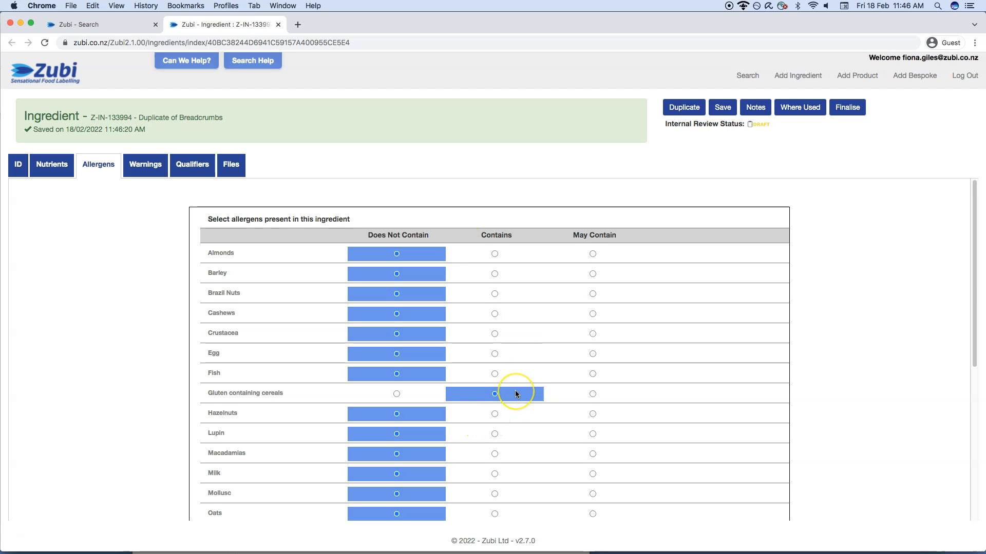
pyautogui.scroll(-5, 515, 390)
pyautogui.scroll(-2, 515, 394)
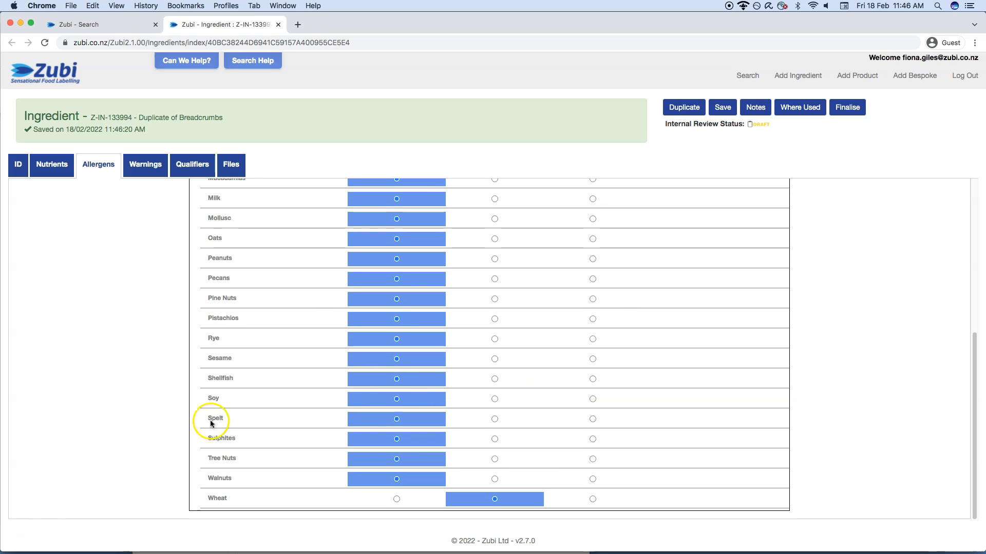
pyautogui.click(495, 399)
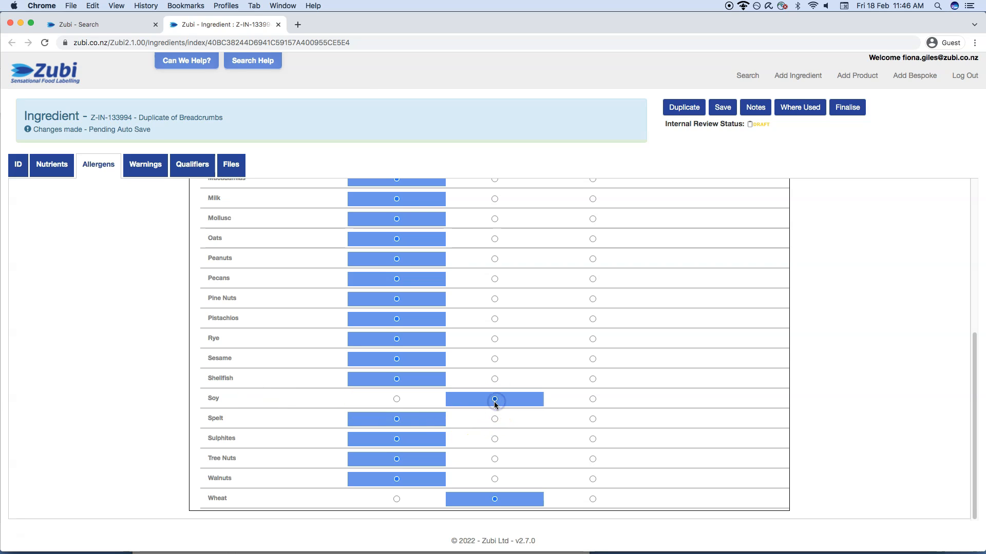
pyautogui.scroll(7, 495, 402)
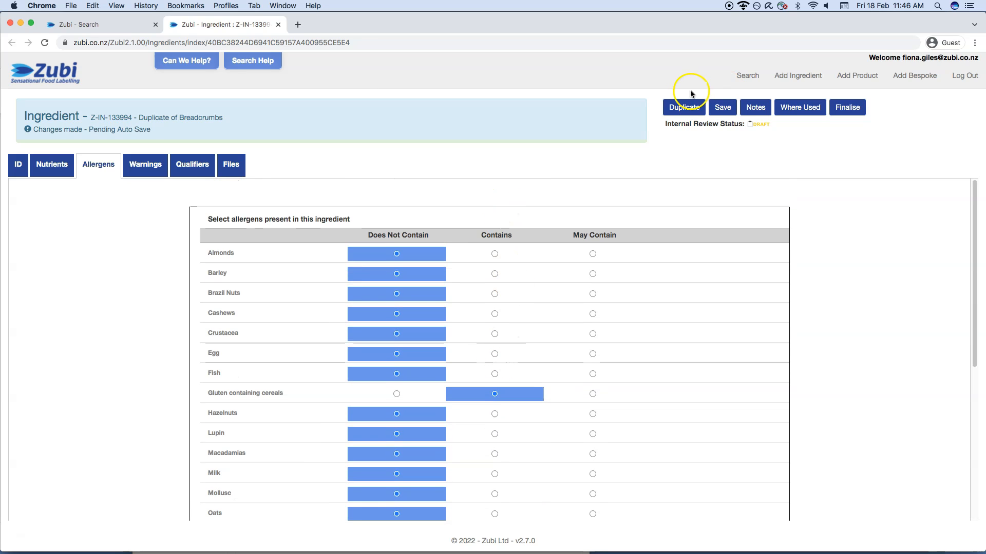
pyautogui.click(724, 108)
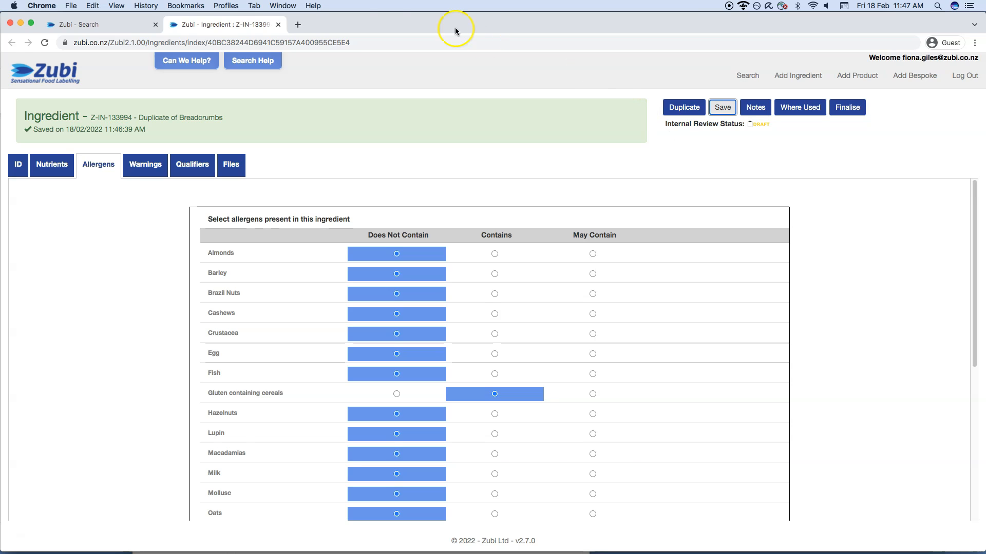
# - Search for flour from the search page with public ingredients included, and refine the ingredient results by "white"
pyautogui.click(40, 72)
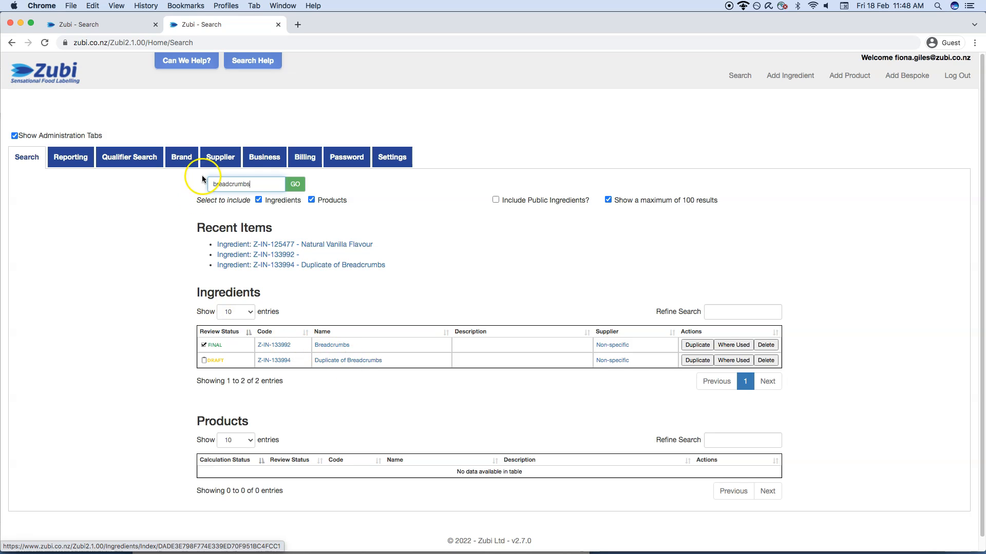
pyautogui.doubleClick(221, 177)
pyautogui.write('flour')
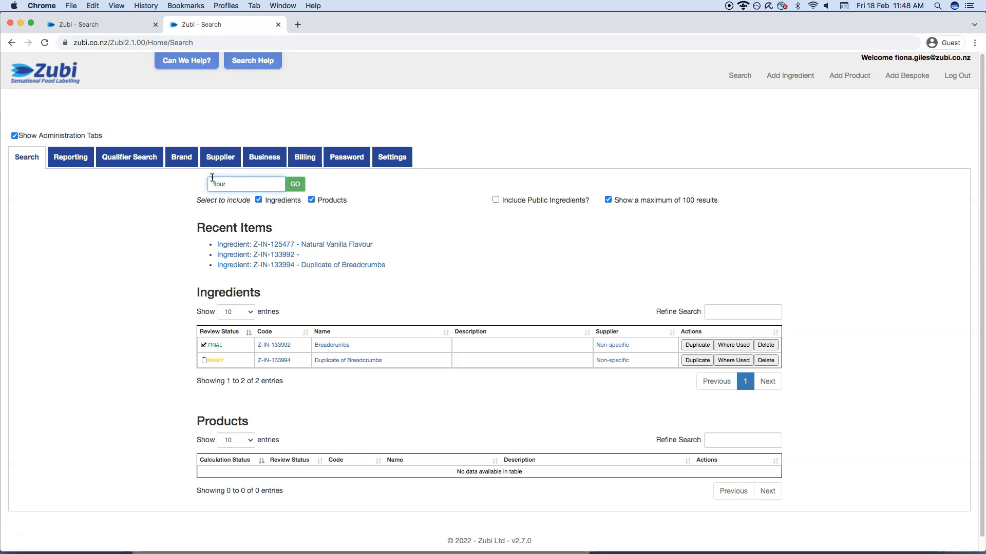
pyautogui.click(438, 200)
pyautogui.click(496, 200)
pyautogui.click(296, 186)
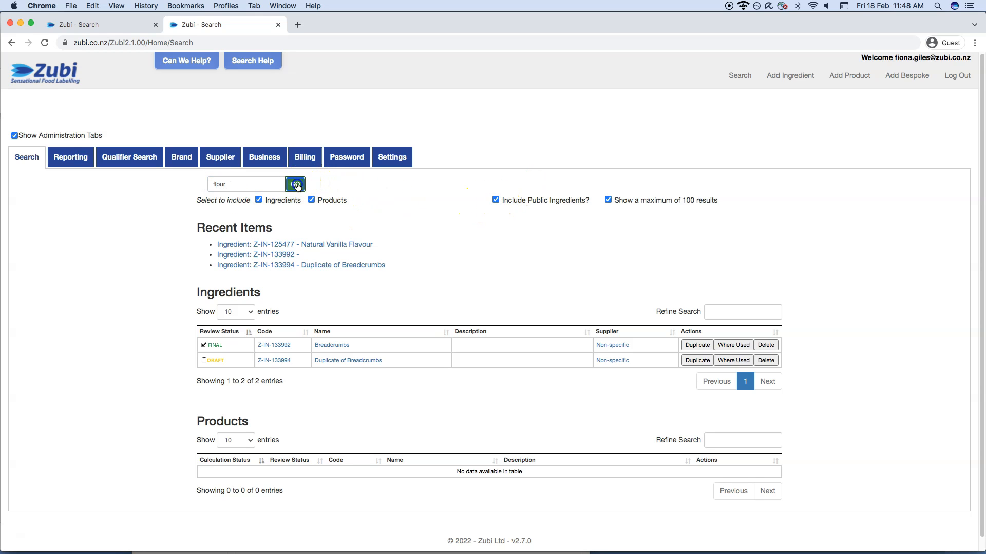
pyautogui.click(732, 313)
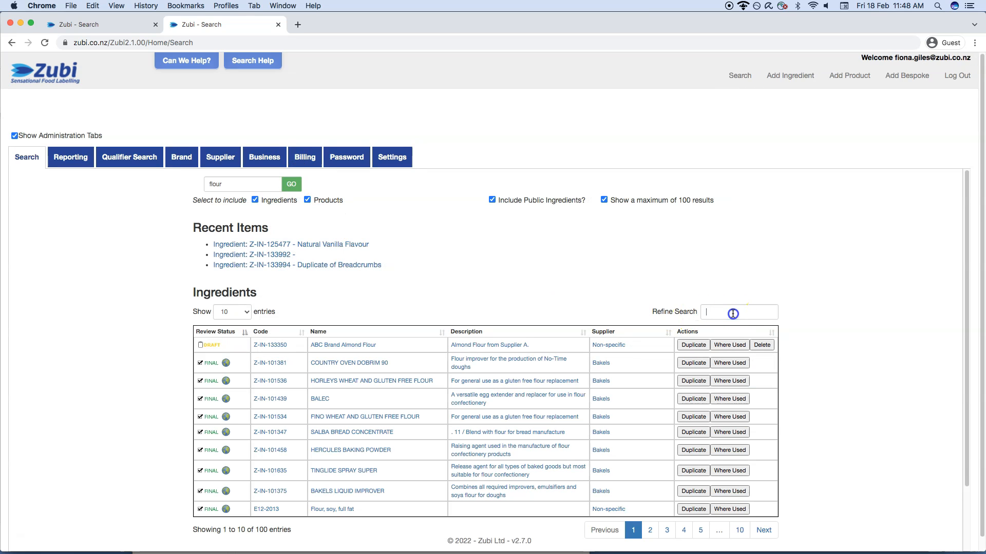
pyautogui.write('white')
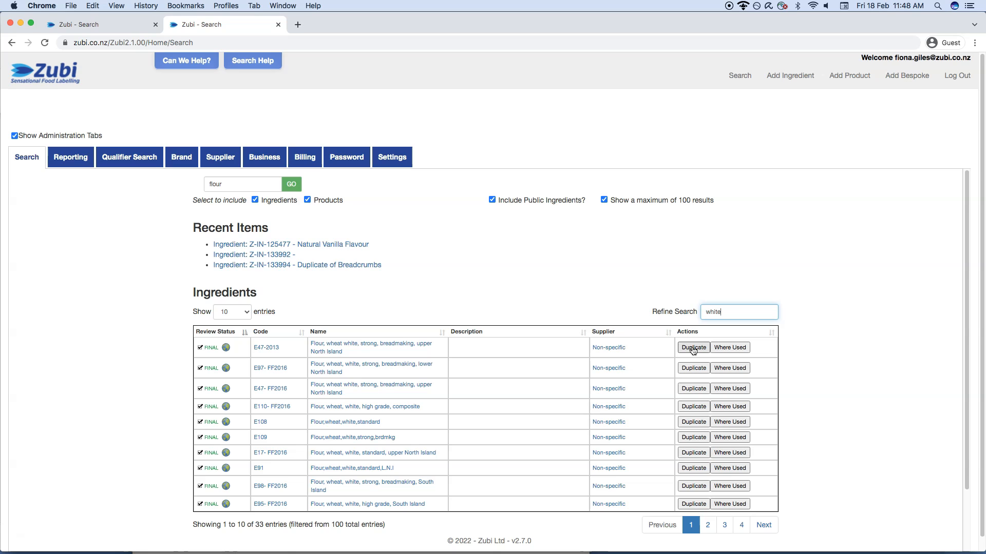
# - Find the E45-FF2018 ingredient "Flour, wheat white, high grade, upper North Island" on the last results page and duplicate it
pyautogui.click(285, 353)
pyautogui.click(708, 527)
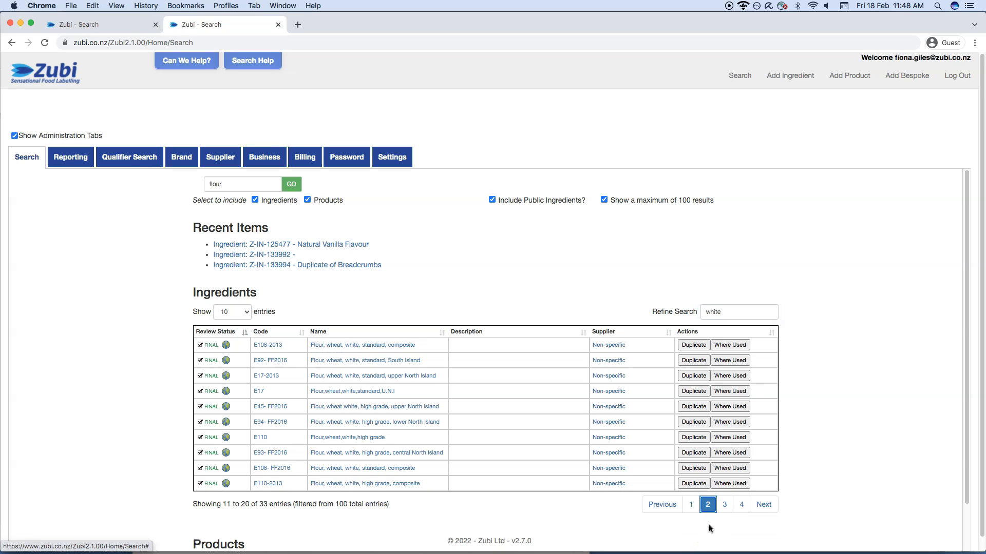
pyautogui.click(725, 508)
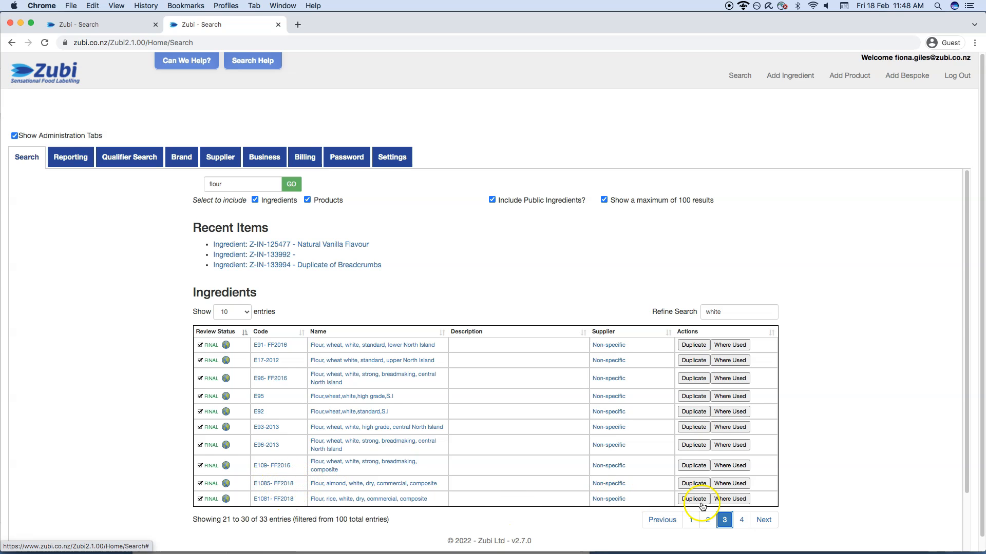
pyautogui.click(741, 520)
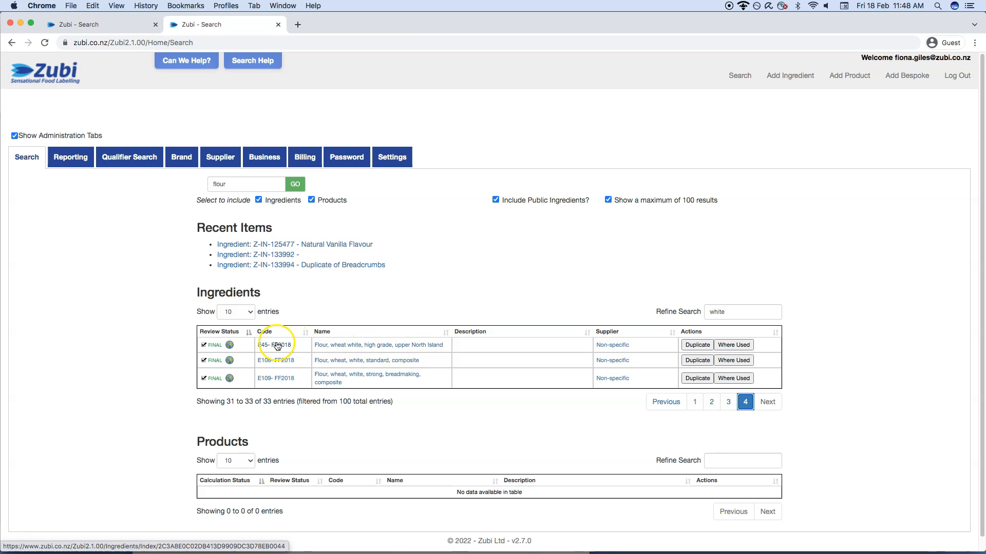
pyautogui.click(277, 346)
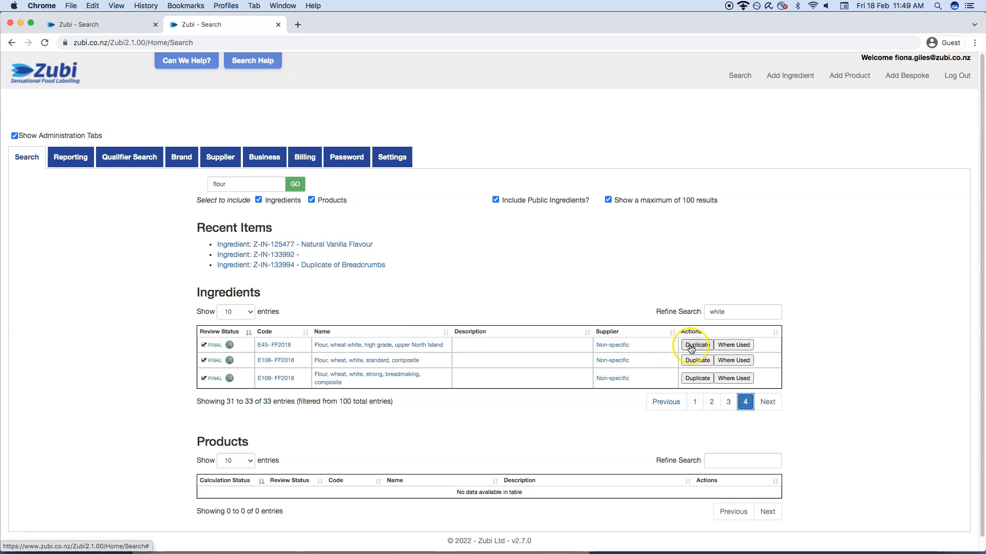
pyautogui.click(697, 345)
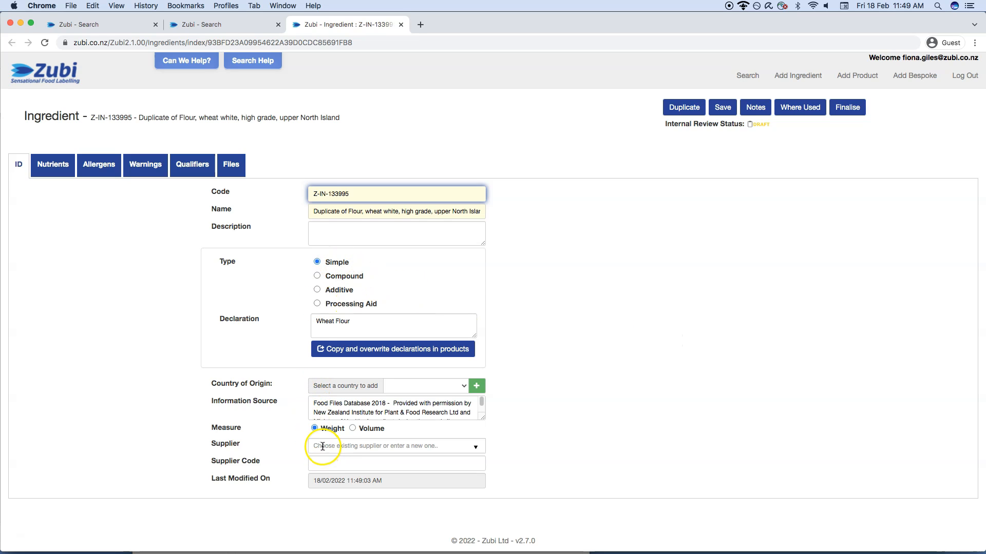
# - Enter 1500 kJ for energy and 9 g for protein in the duplicated flour's nutrients
pyautogui.click(44, 169)
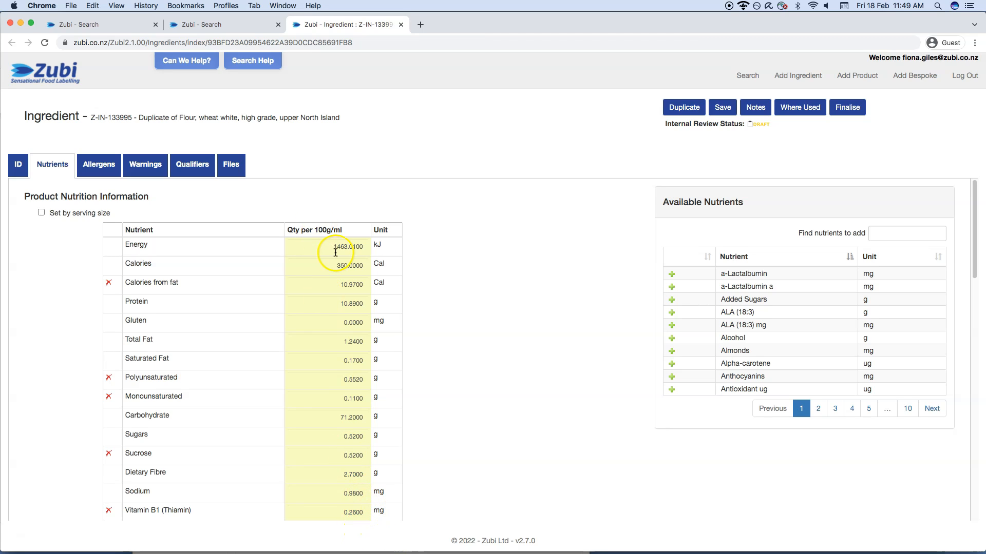
pyautogui.moveTo(331, 248); pyautogui.dragTo(370, 252)
pyautogui.write('1500')
pyautogui.click(367, 305)
pyautogui.write('9')
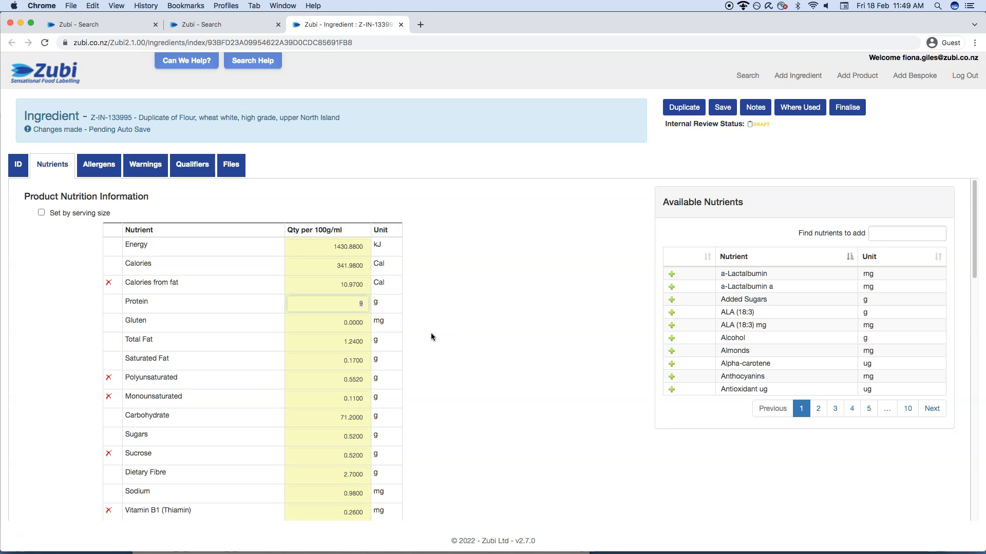
# - Check the duplicated flour's file attachments, finalise the ingredient and return to the search page
pyautogui.click(232, 167)
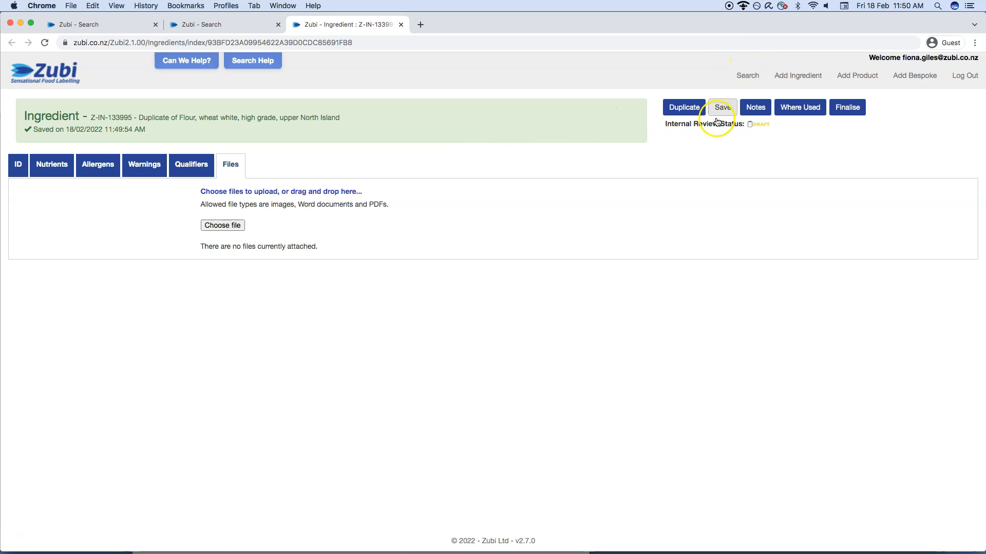
pyautogui.click(846, 106)
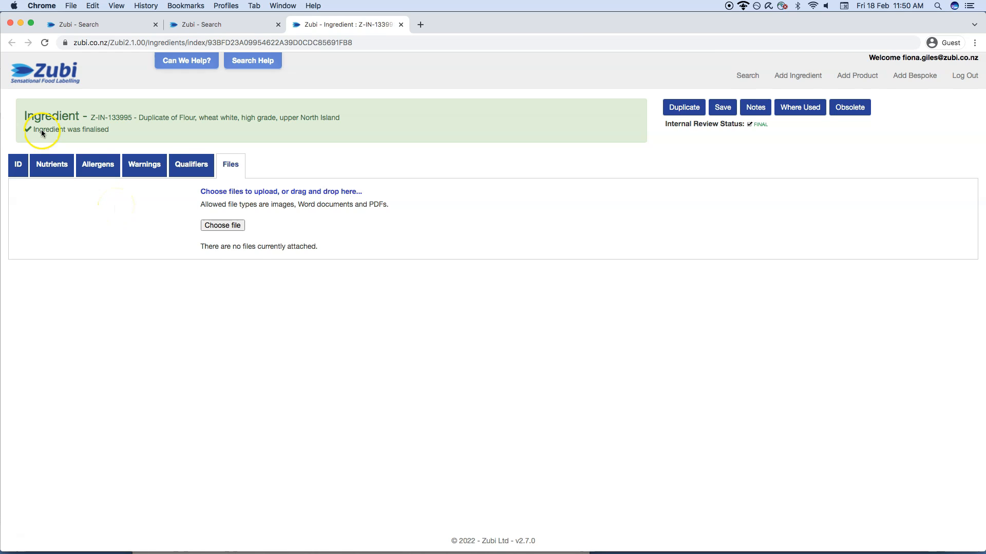
pyautogui.click(60, 77)
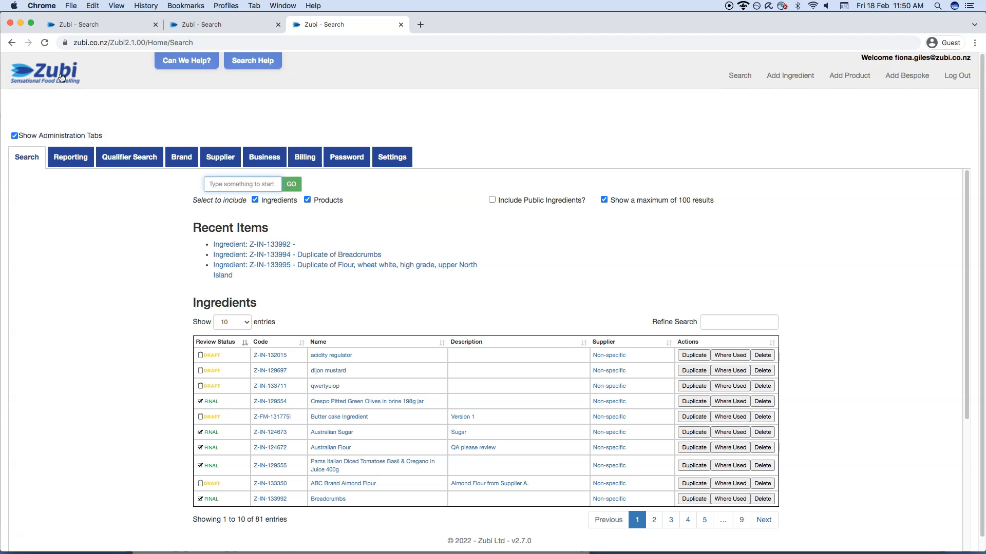